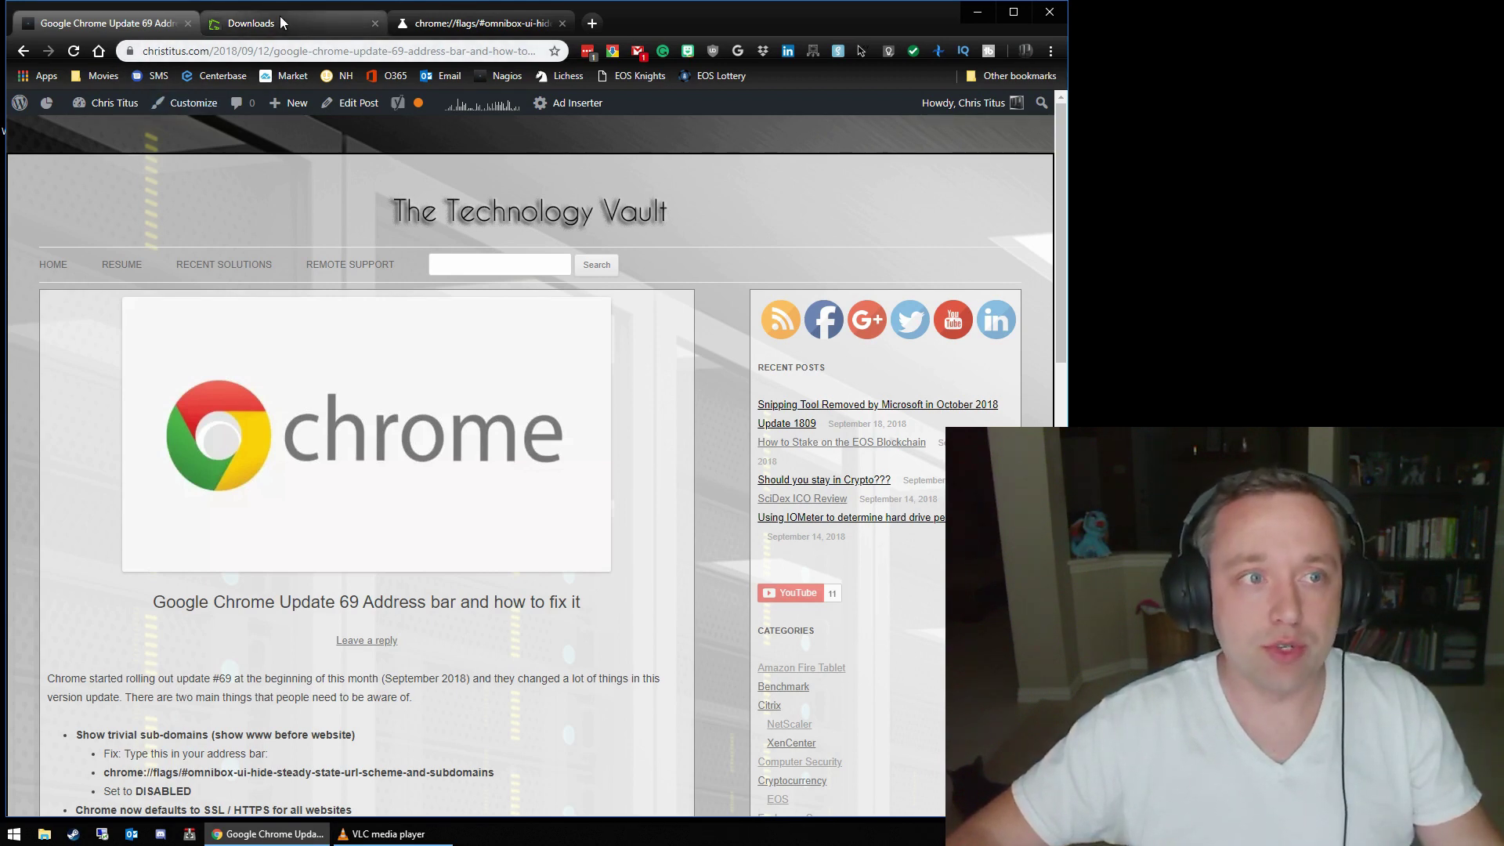
- Glance at the Greenshot page, then copy the chrome://flags omnibox-ui-hide address from the Chrome 69 article
left_click(251, 22)
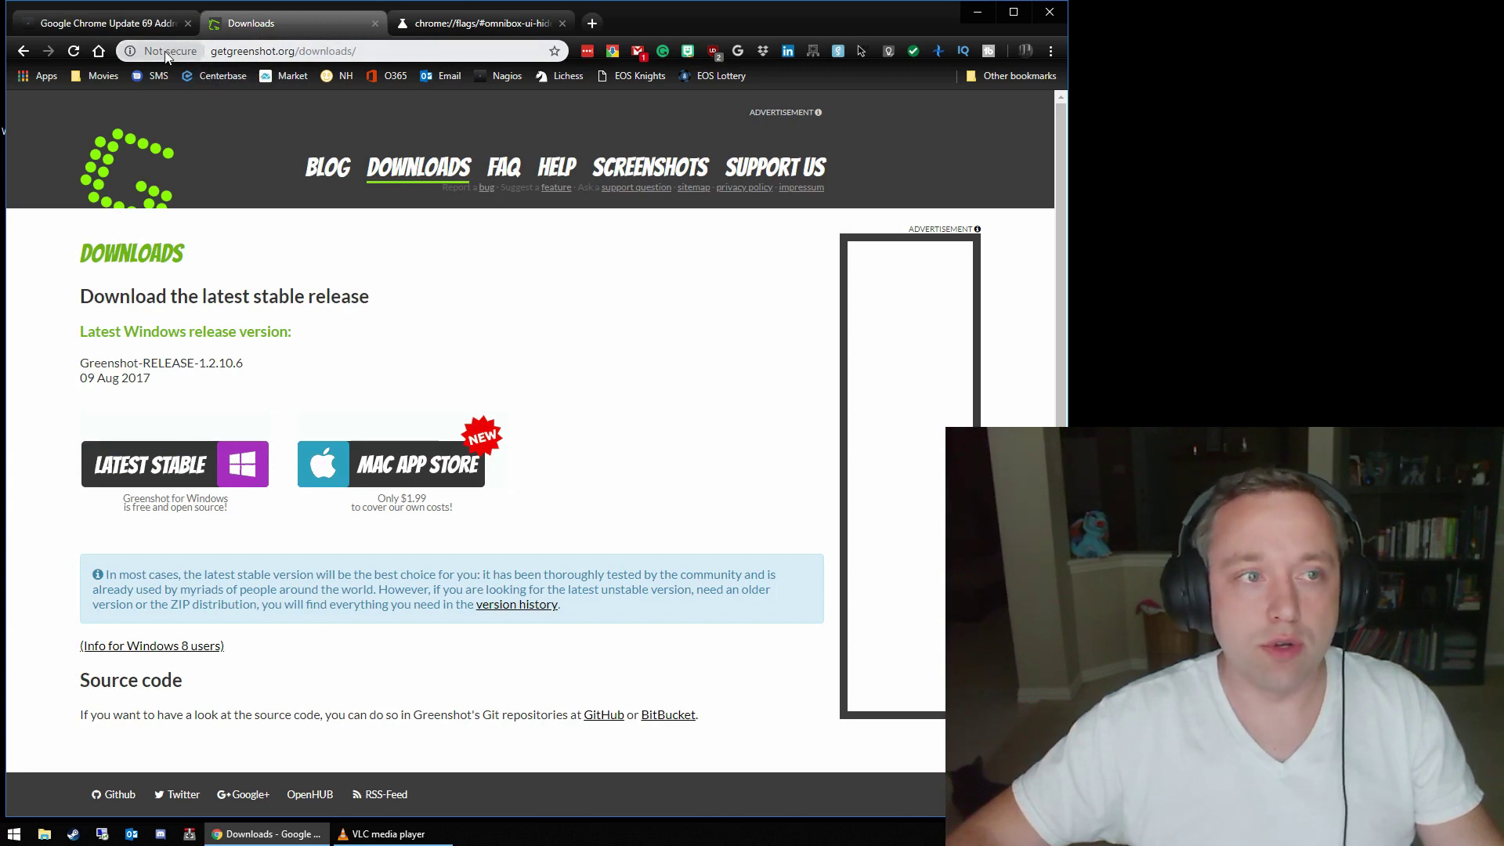
left_click(106, 22)
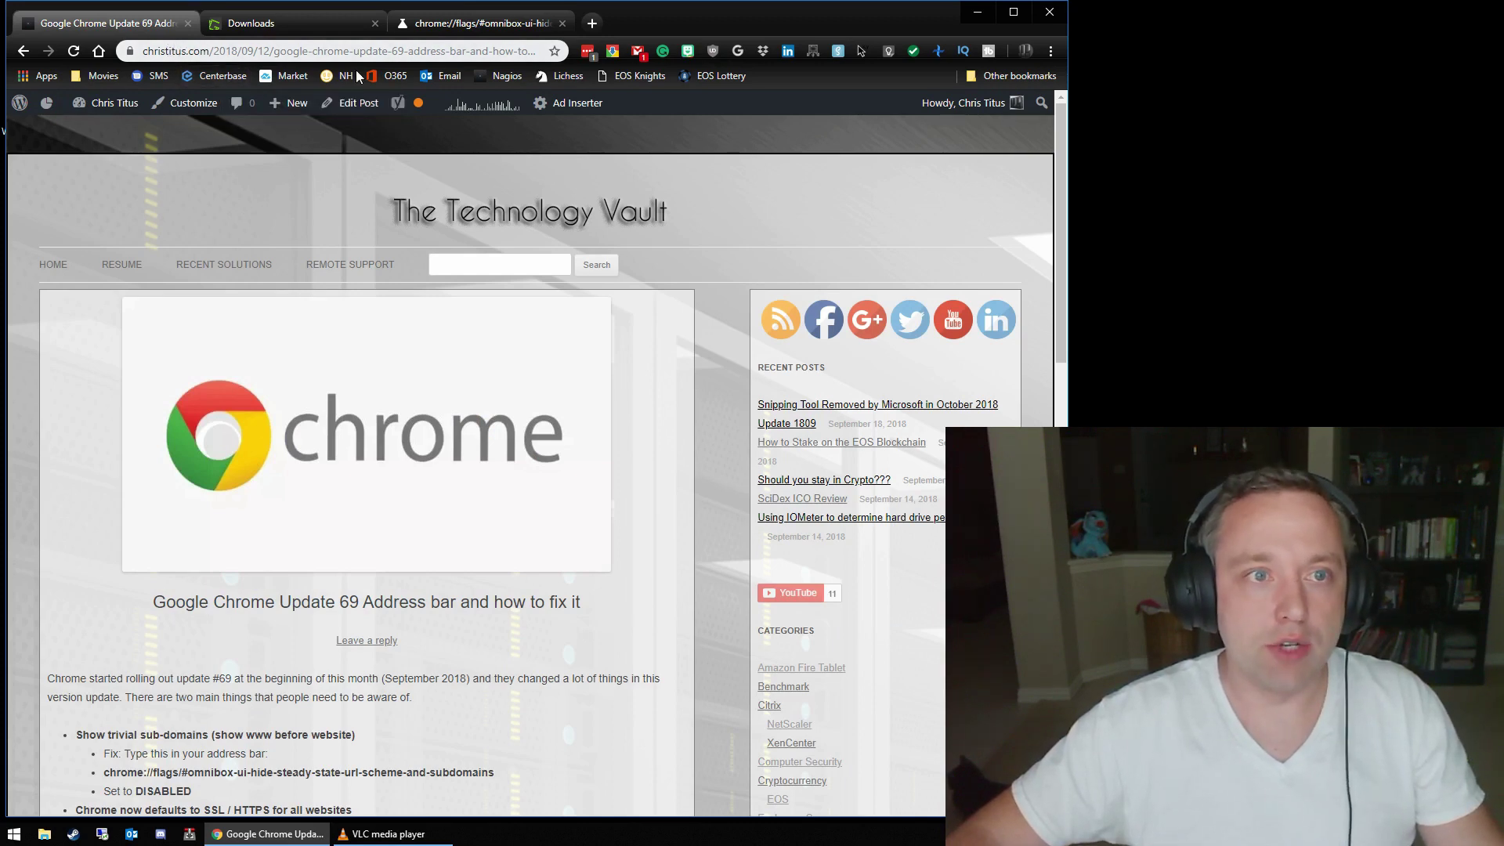
scroll(387, 455, "down", 2)
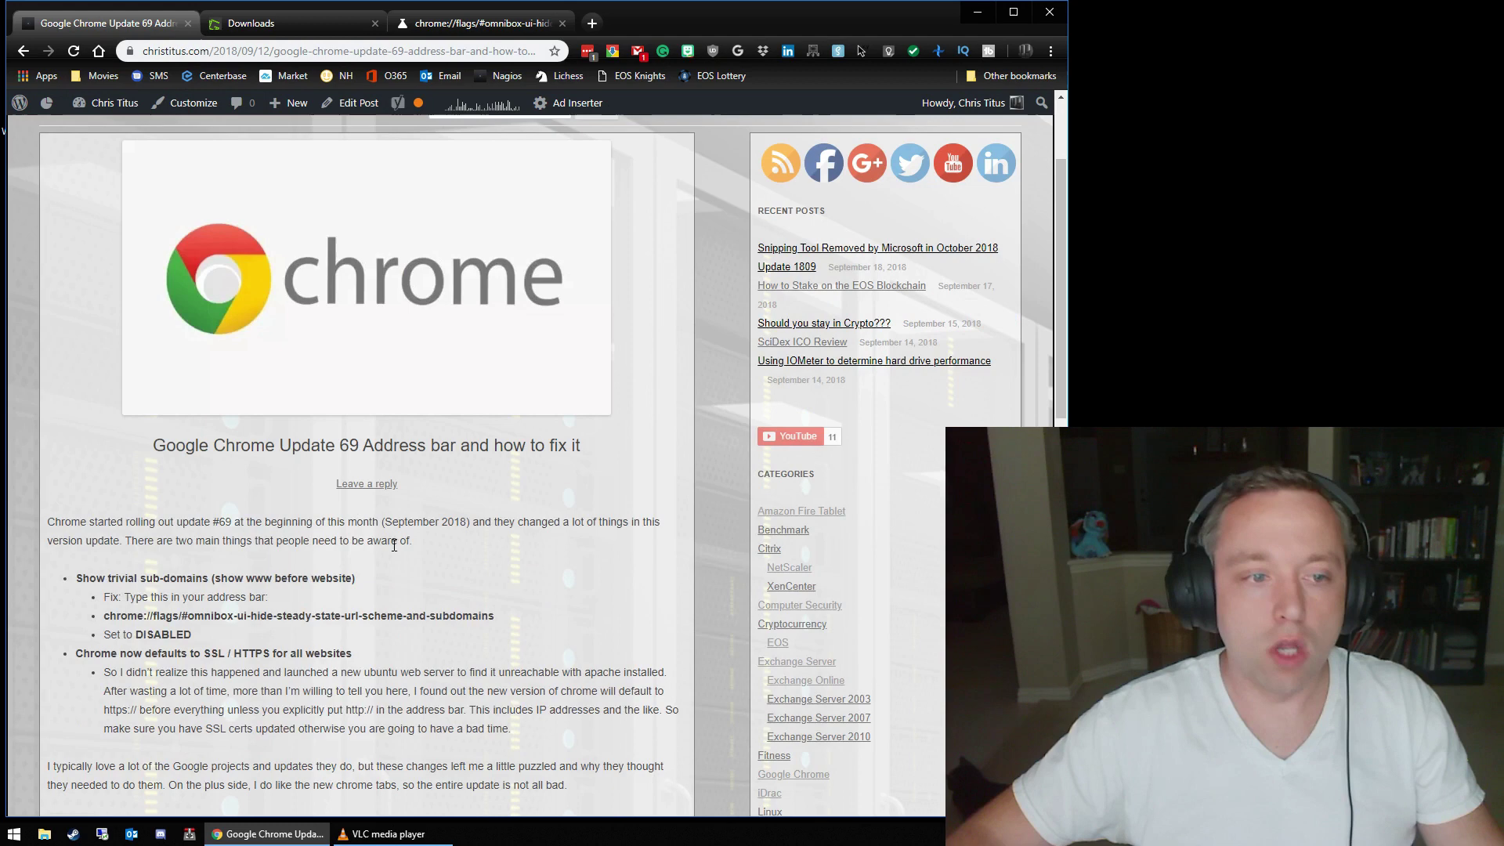
scroll(393, 545, "down", 1)
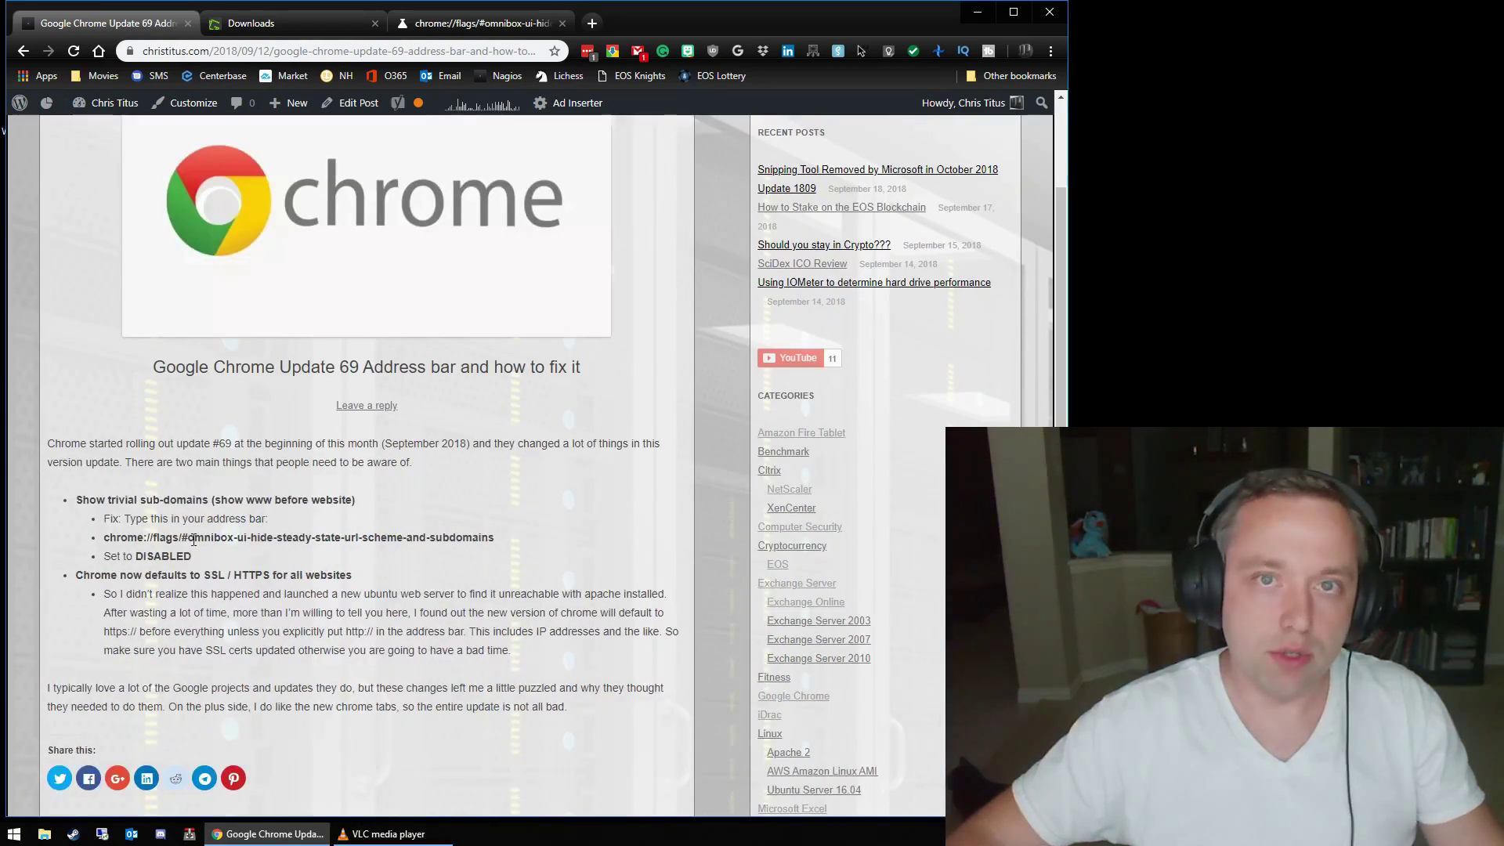
left_click_drag(103, 537, 496, 539)
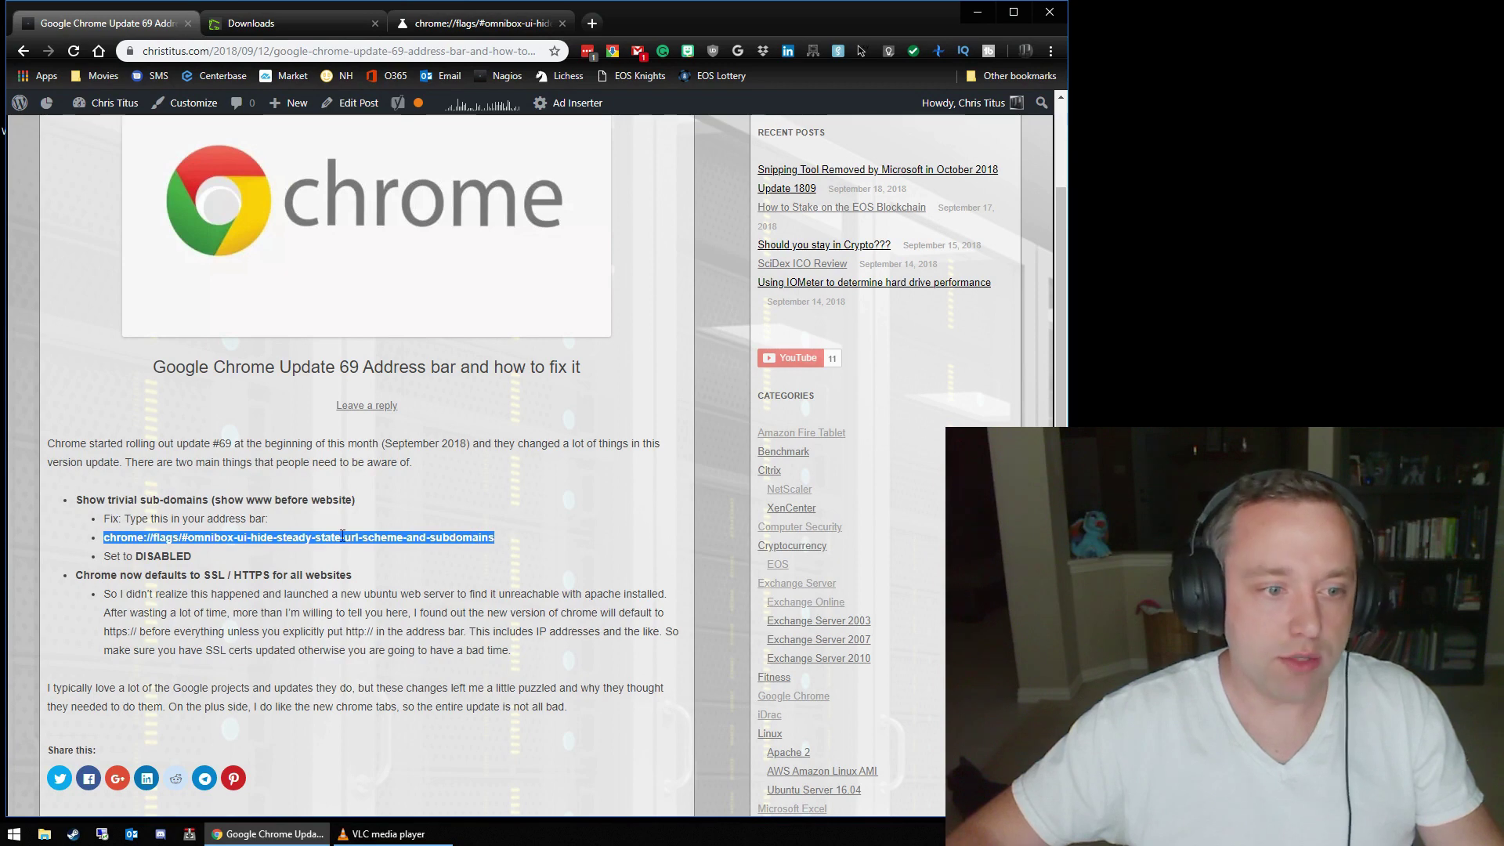
right_click(342, 536)
left_click(364, 545)
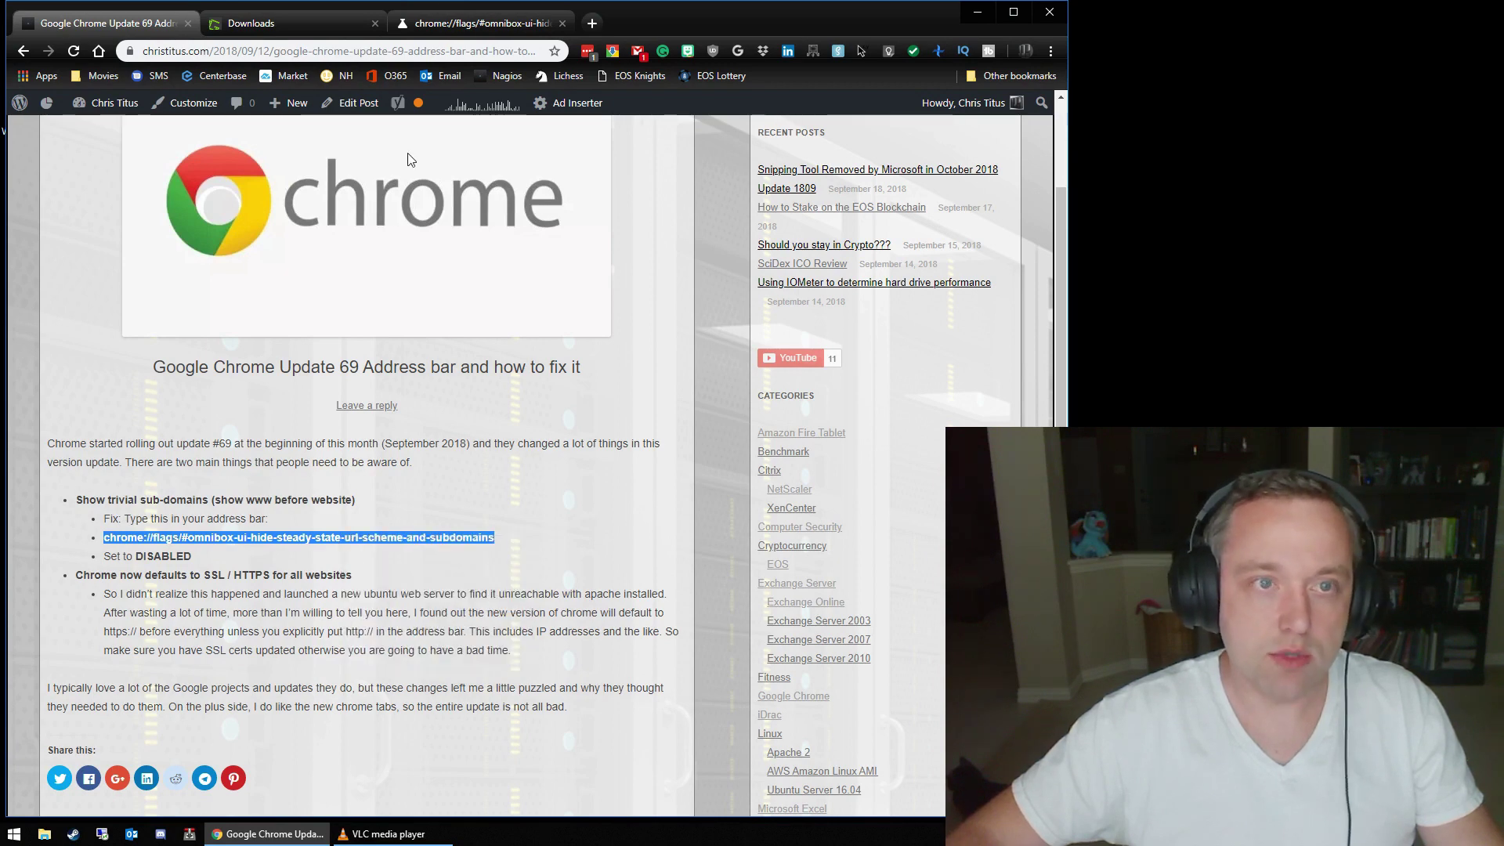
- Set the Omnibox UI Hide Steady-State URL Scheme flag to Disabled, relaunch Chrome, and revisit the article
left_click(467, 23)
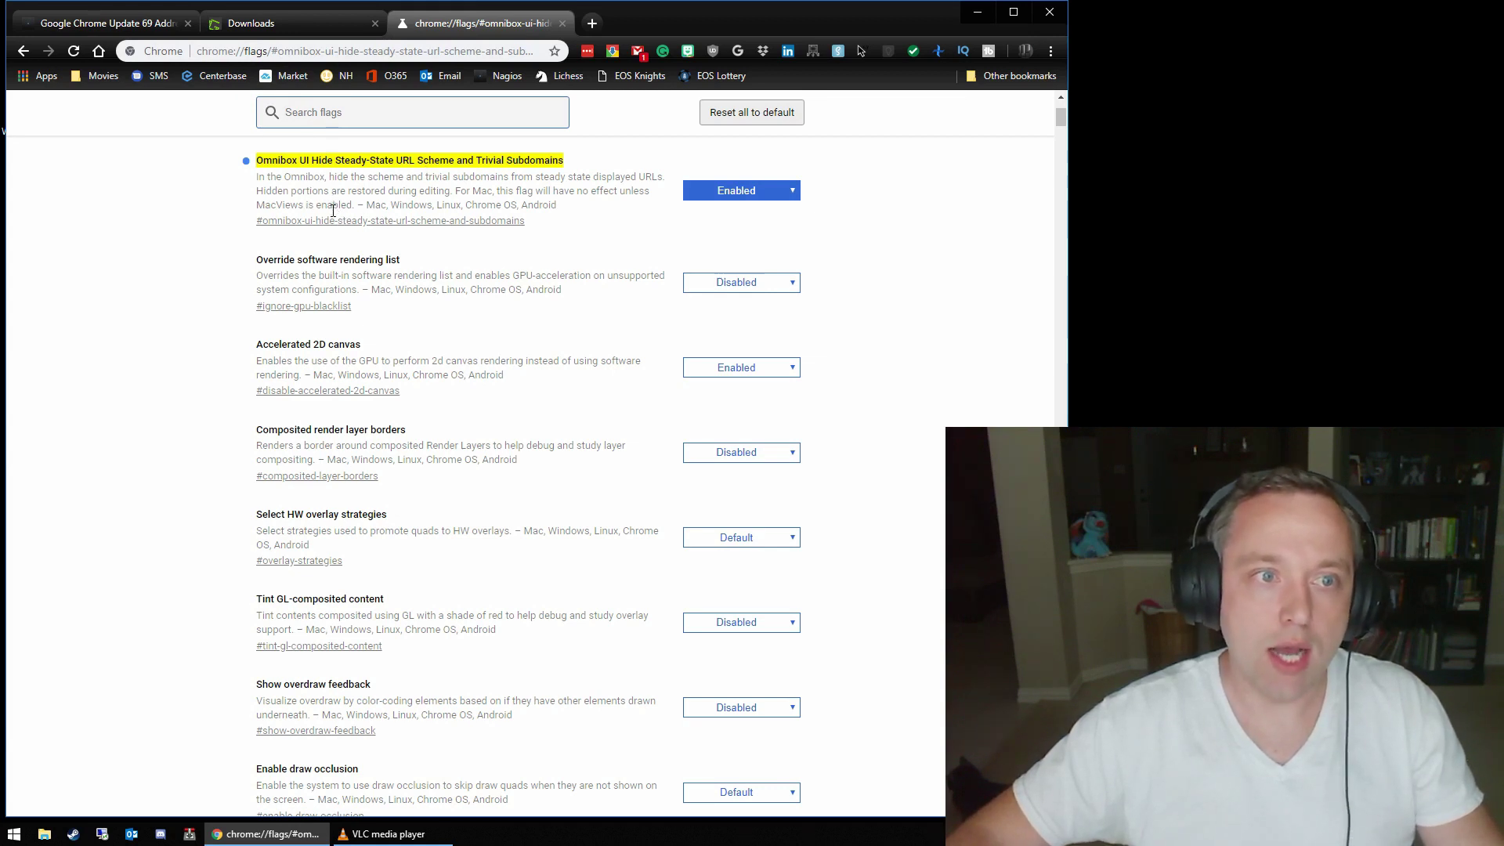
left_click(775, 191)
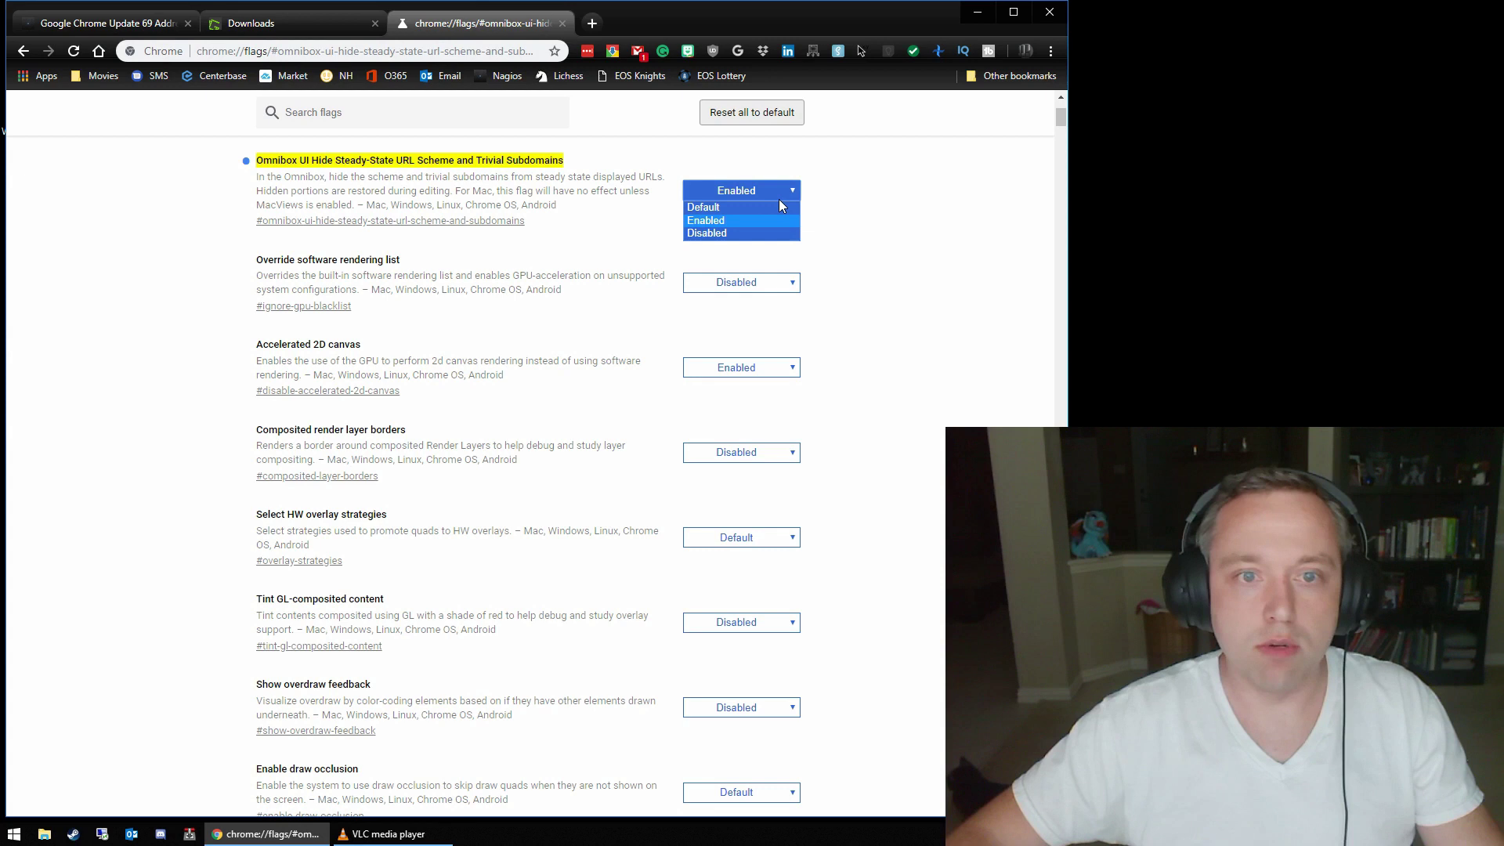
left_click(708, 233)
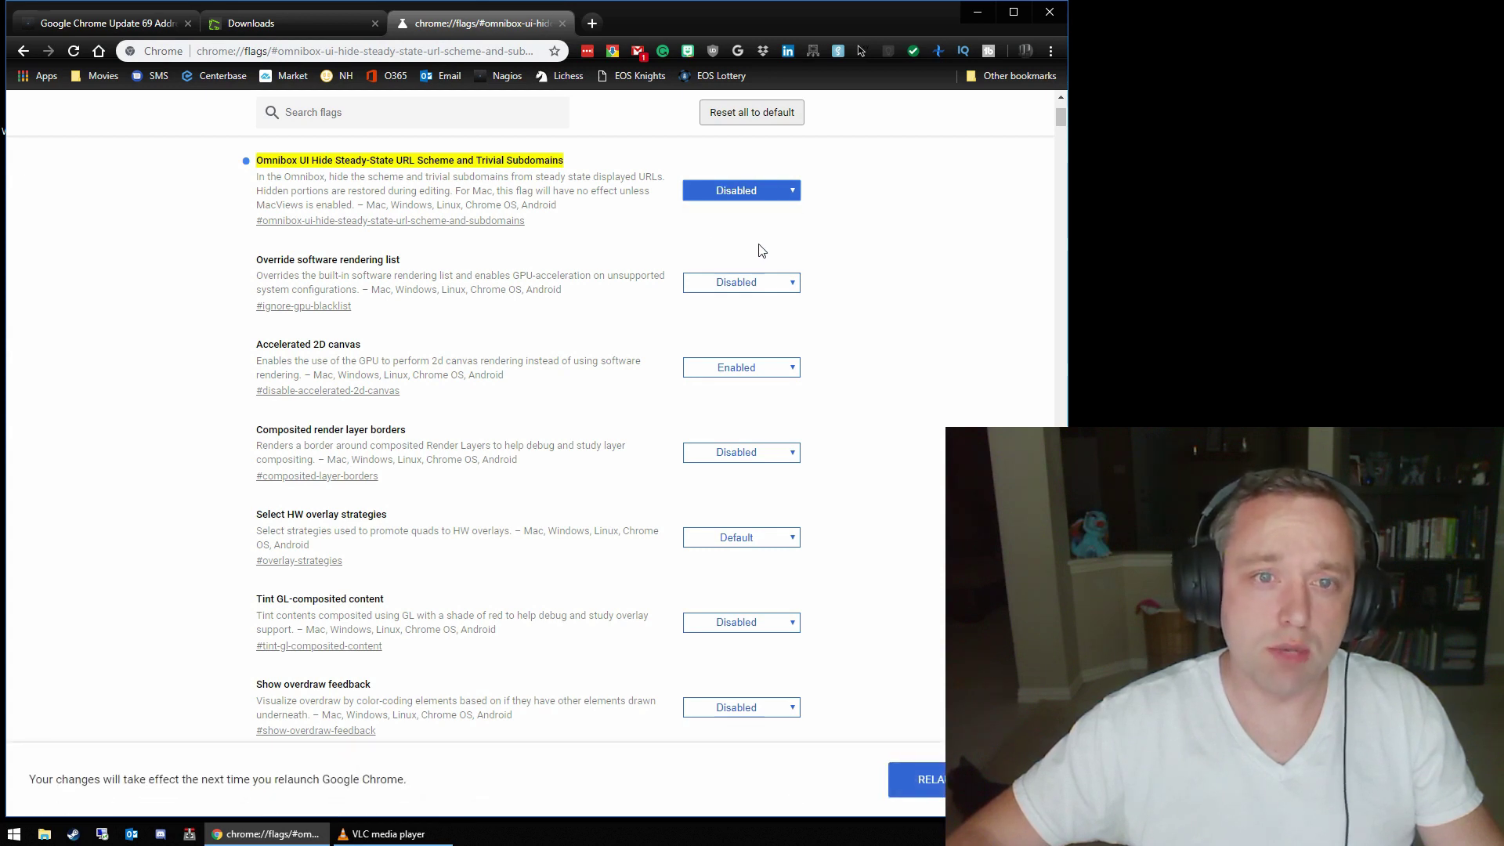
left_click(928, 778)
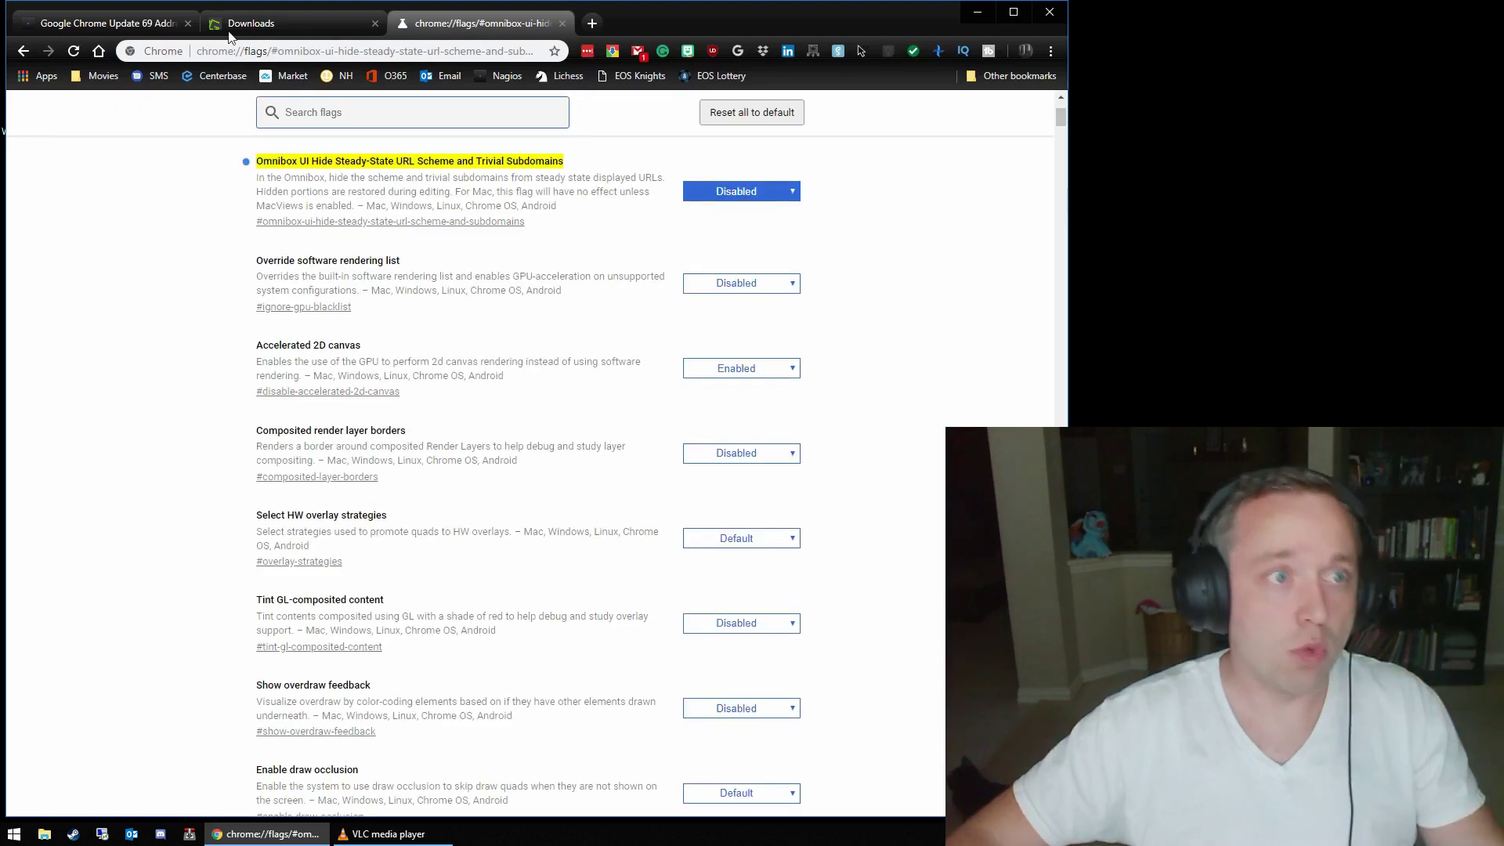
left_click(106, 23)
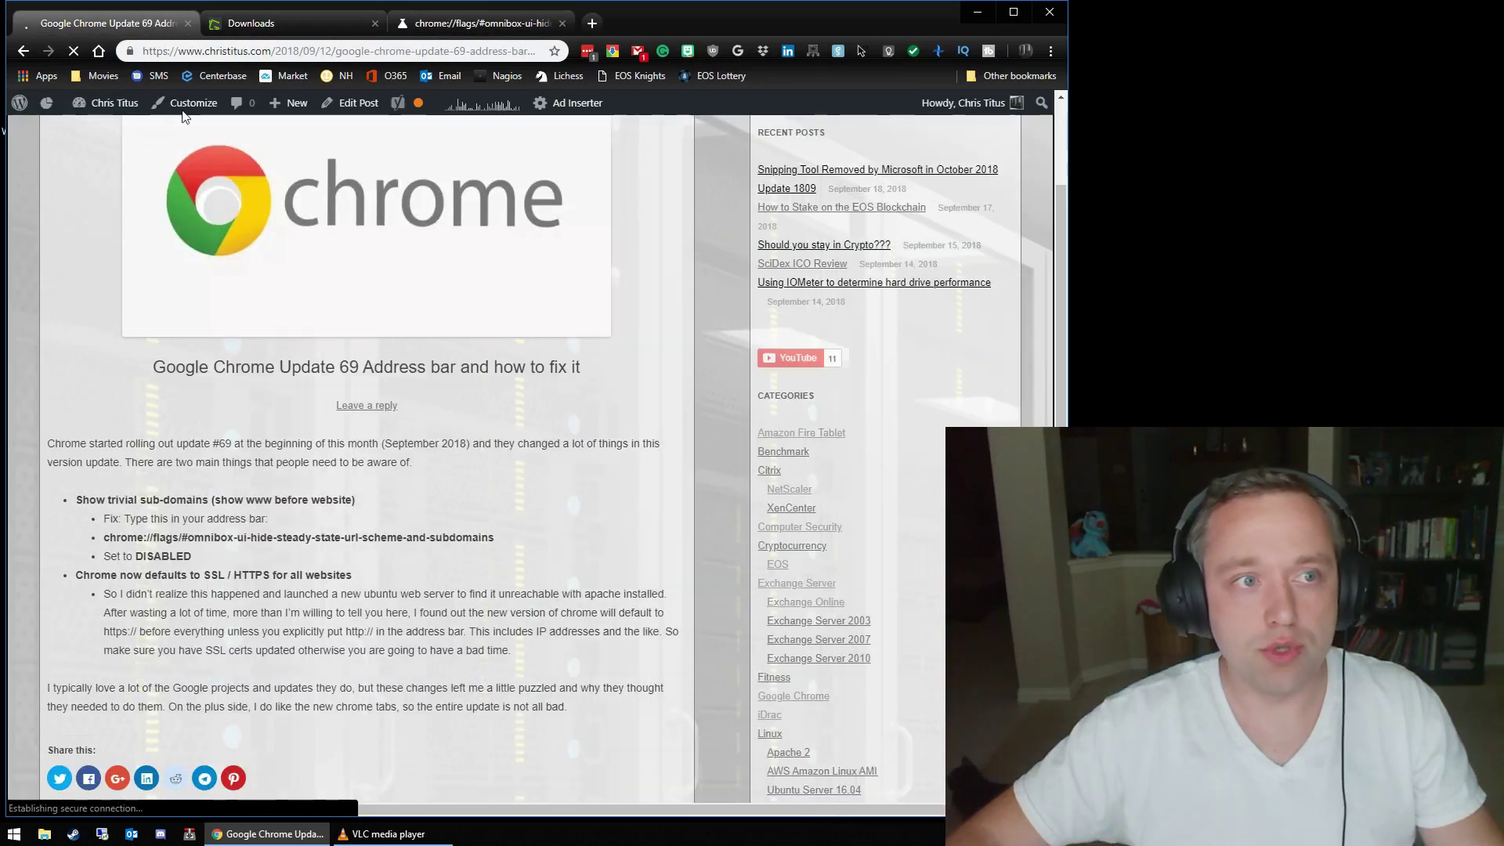